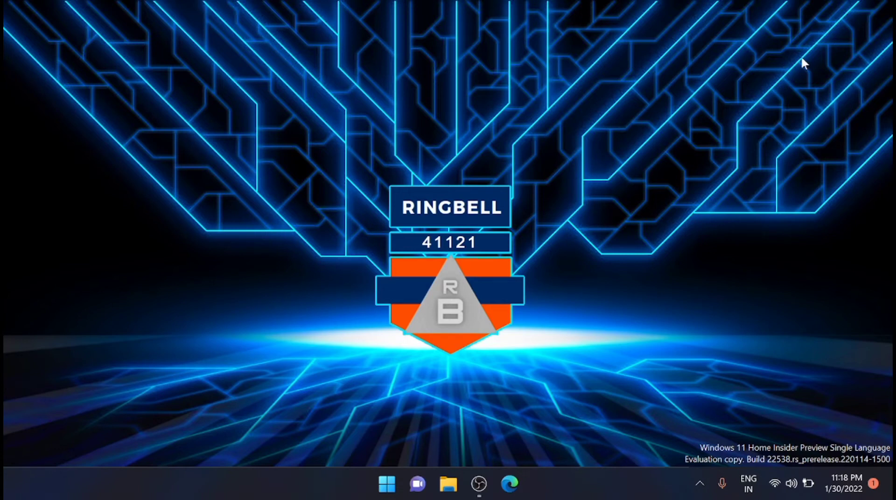
- Search Windows for 'system' and launch the System Information app
click(392, 485)
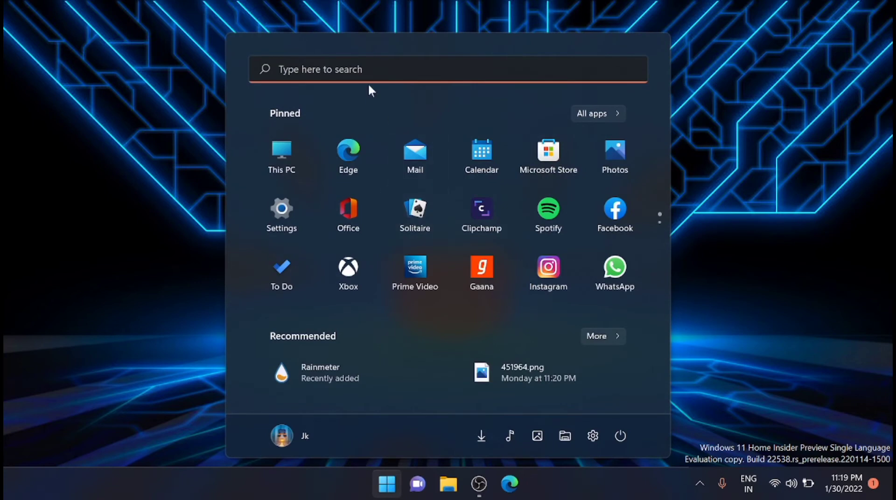
click(369, 80)
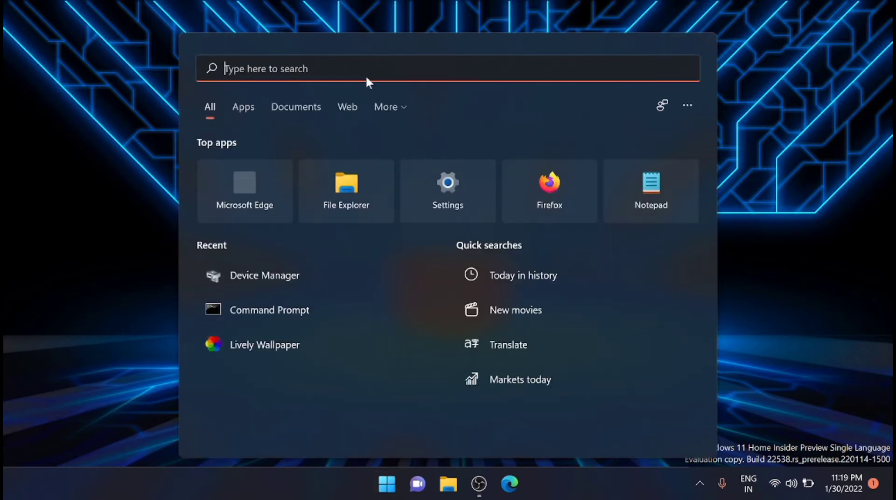
text(sy)
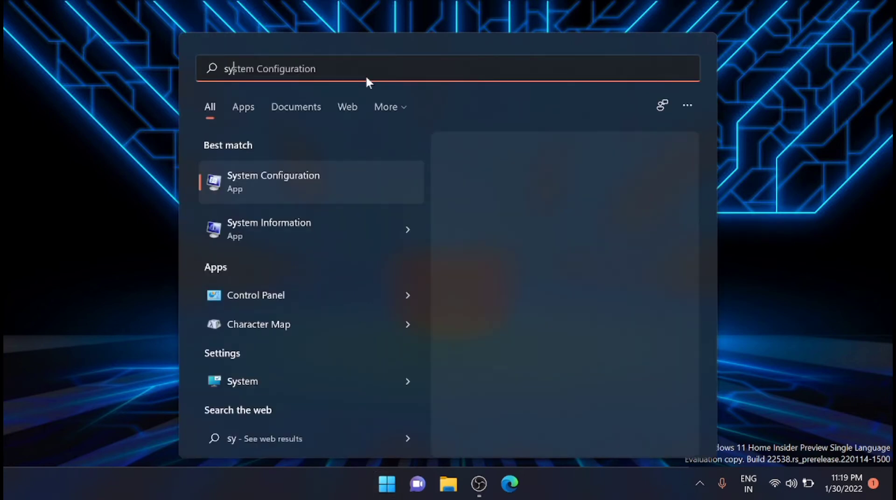
text(stem)
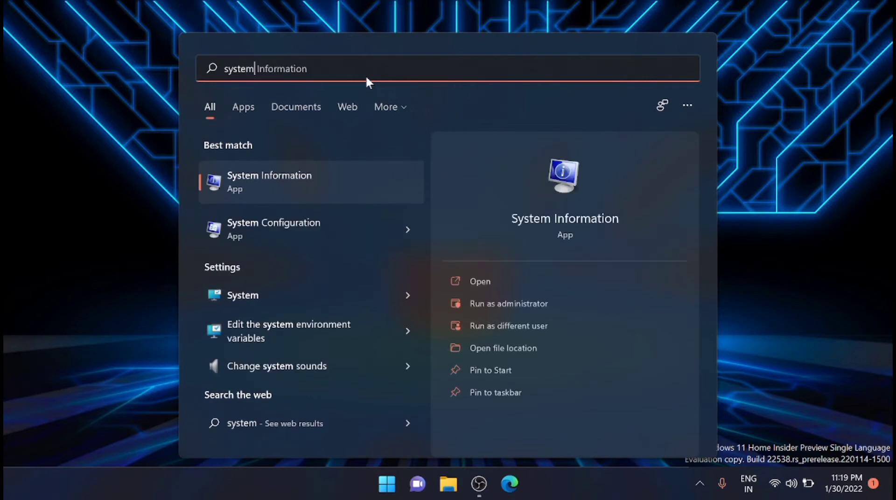
click(304, 188)
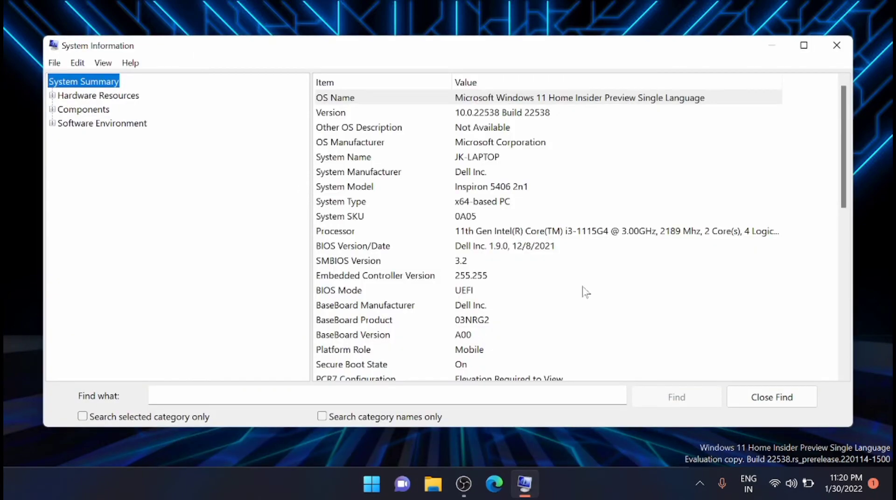
- Select the BIOS Version/Date row showing Dell Inc. 1.9.0, 12/8/2021
click(377, 247)
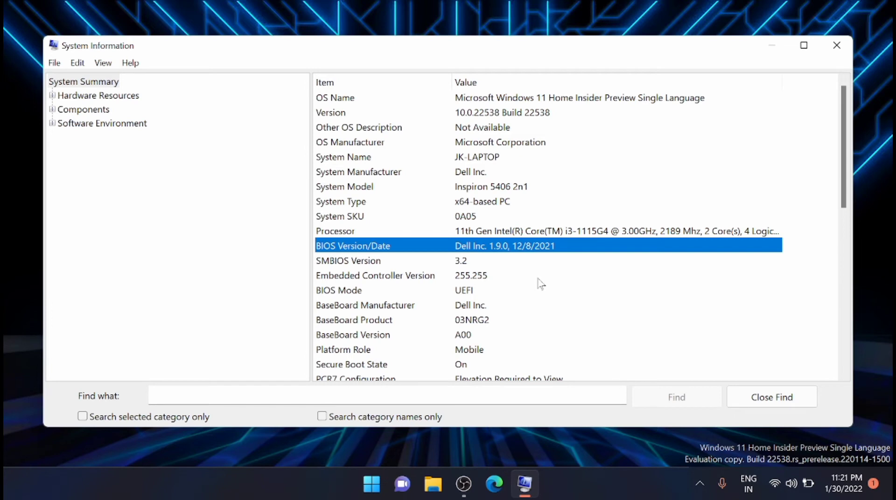
- Check the System Model, Type and Manufacturer entries (Dell Inspiron 5406 2n1), then minimize System Information
click(322, 187)
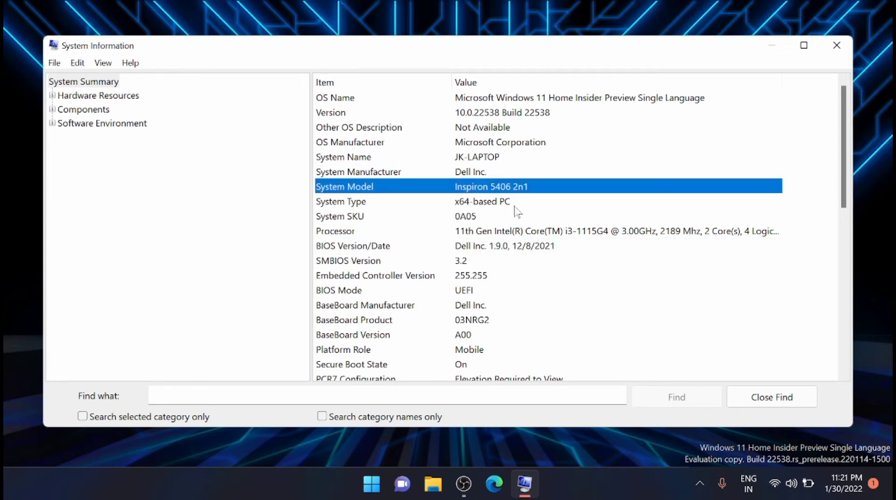
click(487, 202)
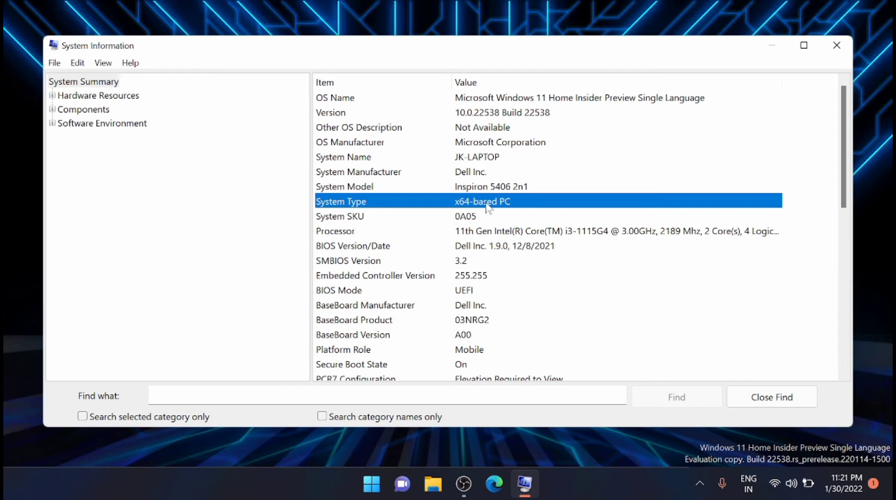
click(480, 180)
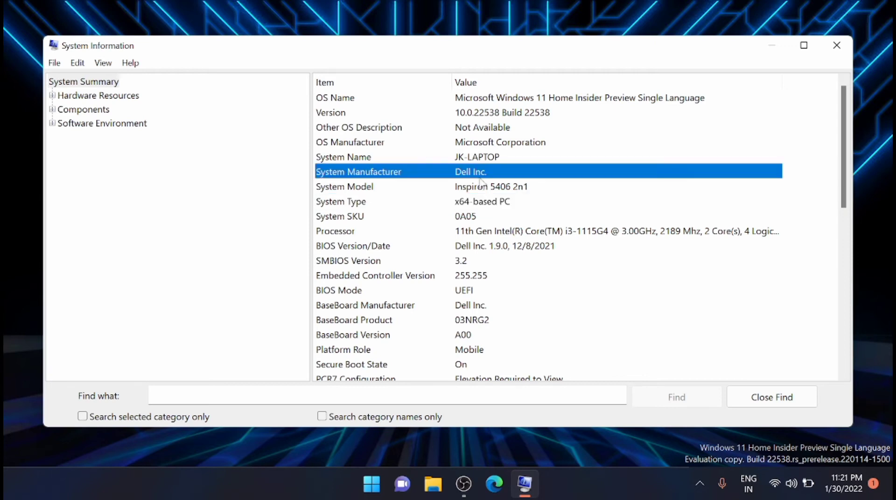
click(505, 191)
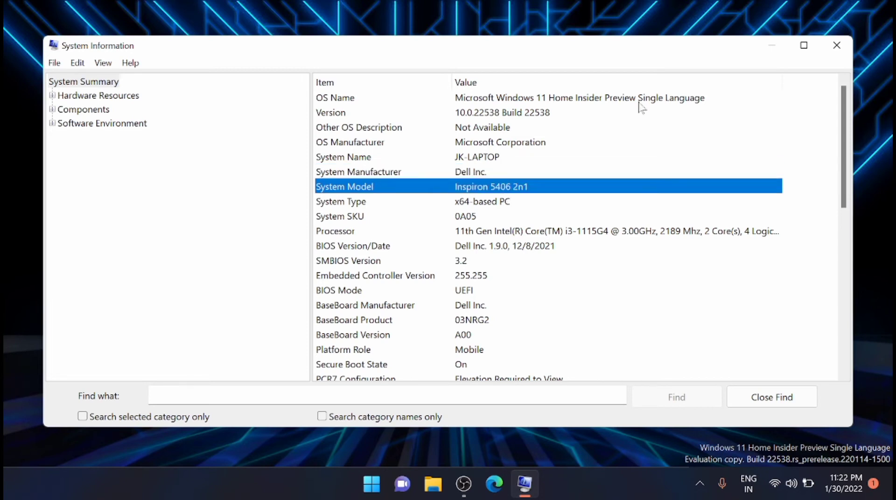
click(772, 46)
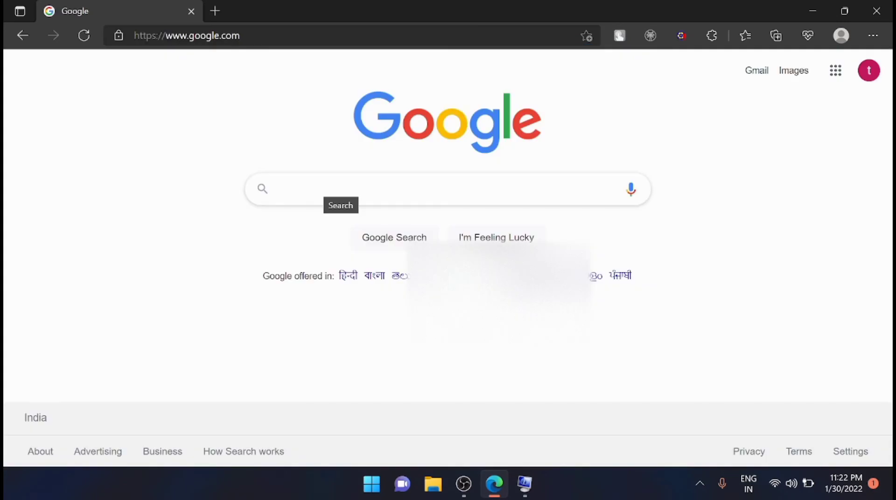
- Search Google for 'dell inspiron 5406 2 in 1 system bios drivers'
click(327, 189)
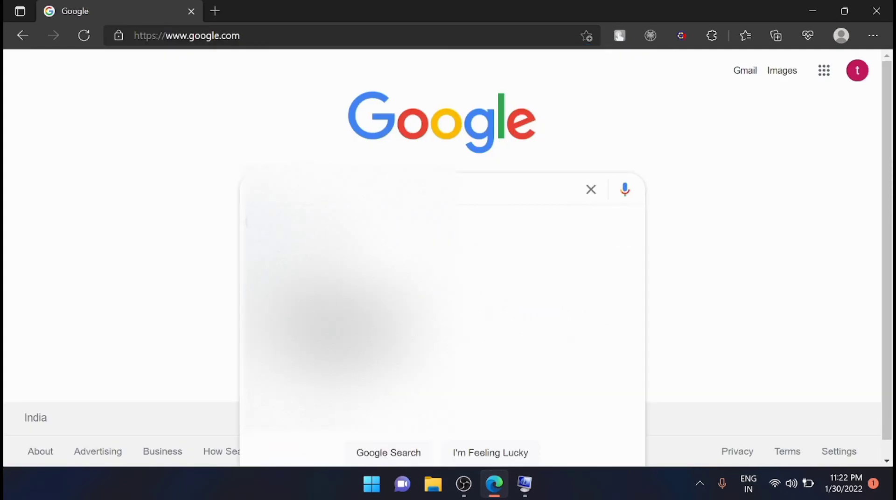
text(dell insp)
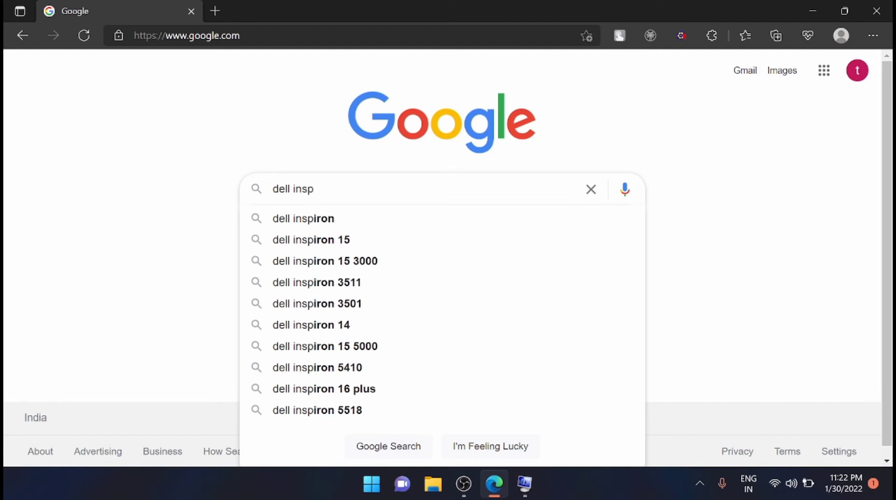
text(iron)
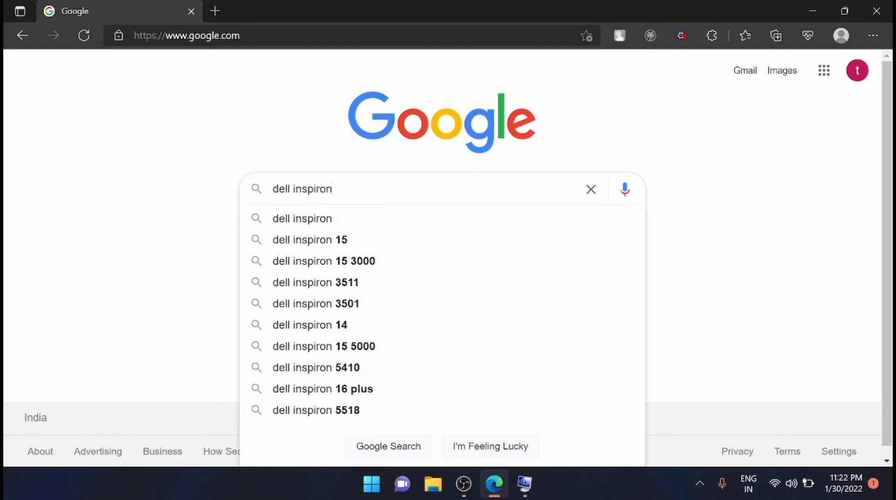
text( 5406)
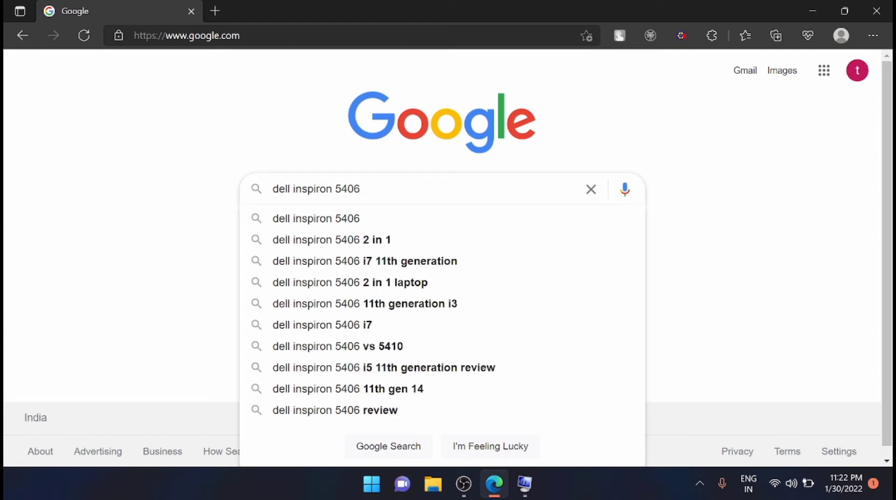
text( 2 )
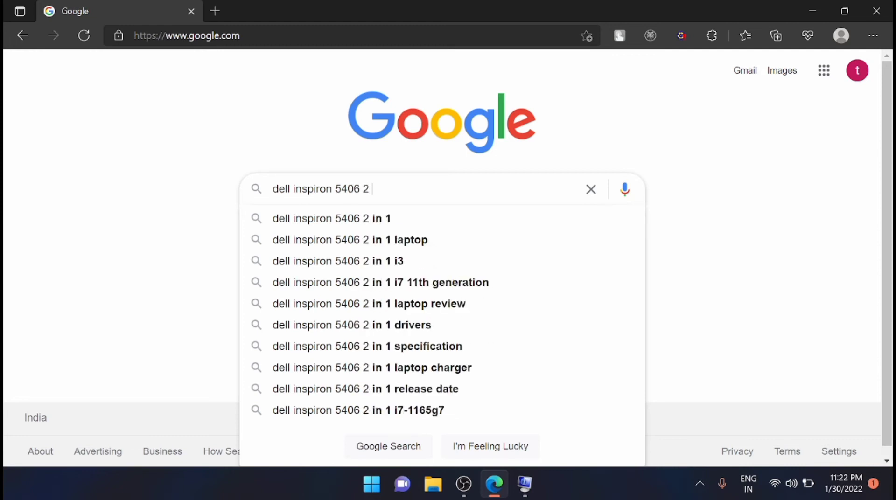
text(in 1 )
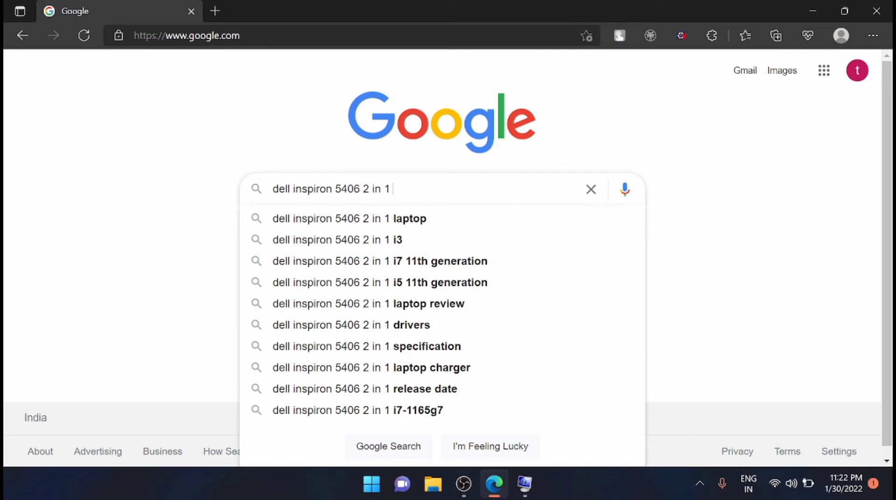
text(syste)
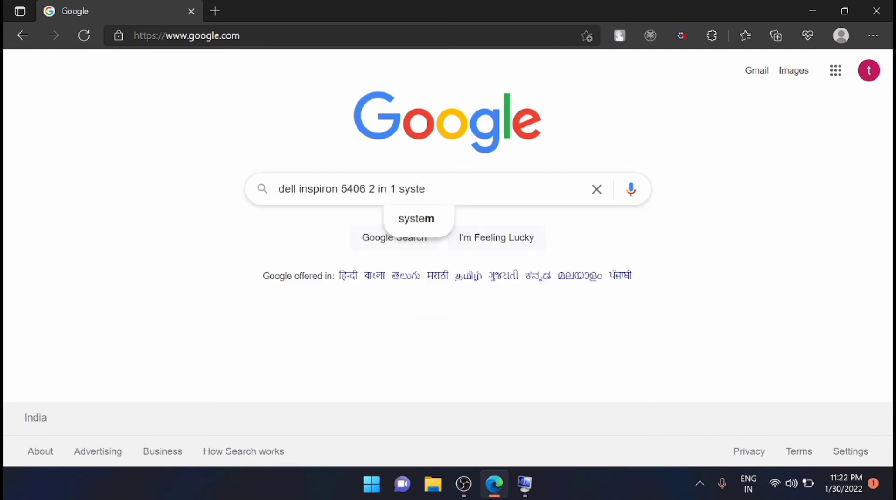
key(BackSpace)
text(em bios driver)
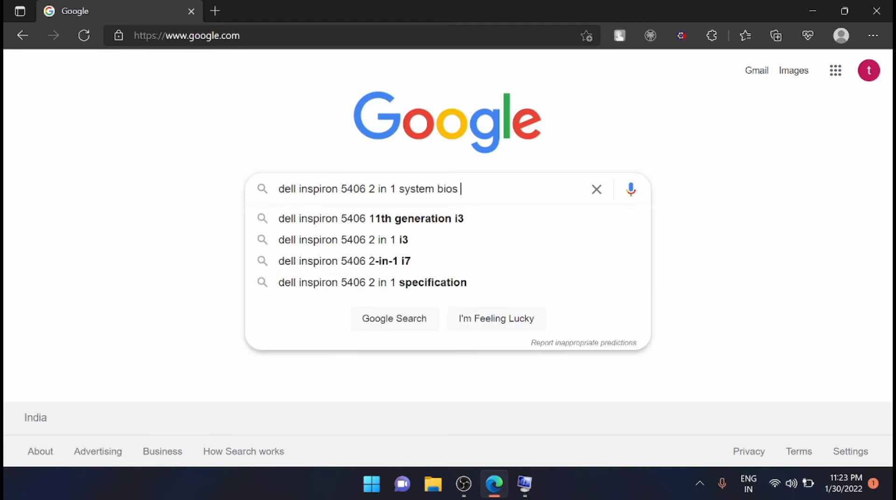
text(s)
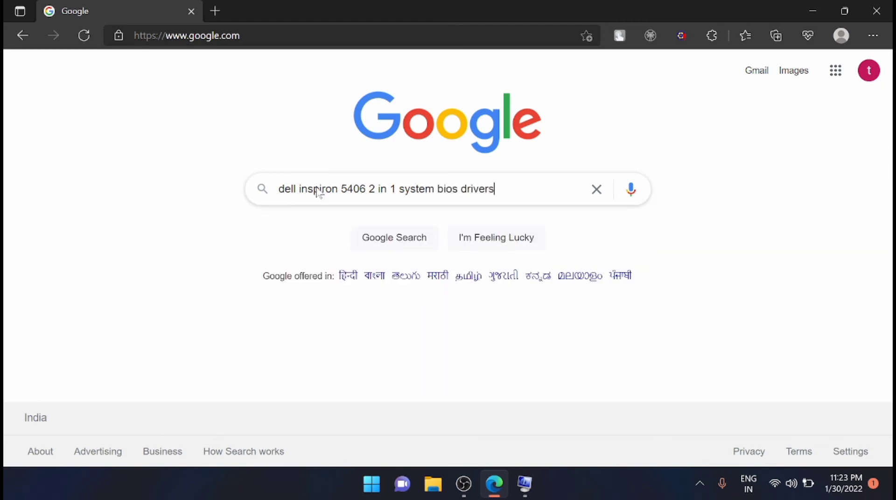
key(Return)
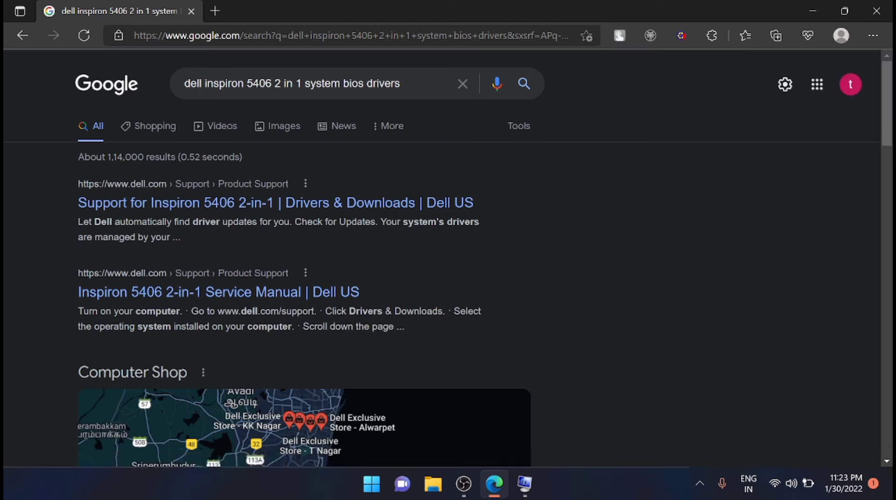
- Open Dell's Inspiron 5406 2-in-1 support page and expand the manual driver search filters
click(333, 208)
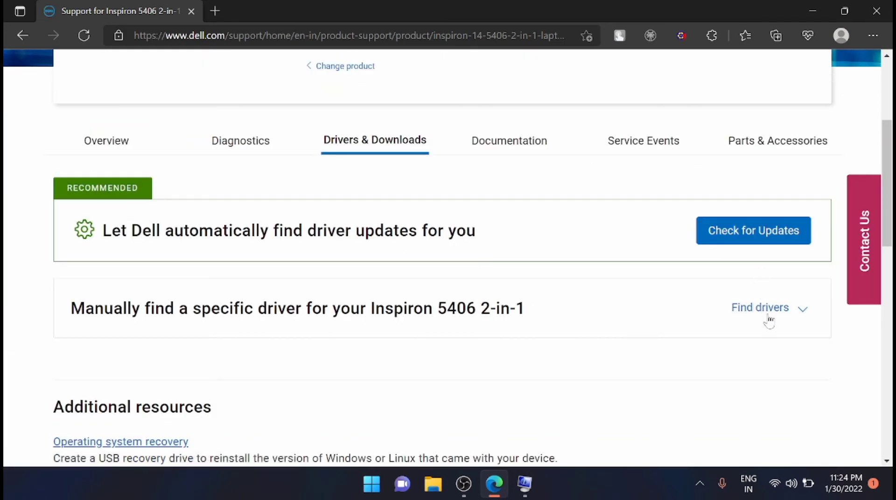
click(777, 313)
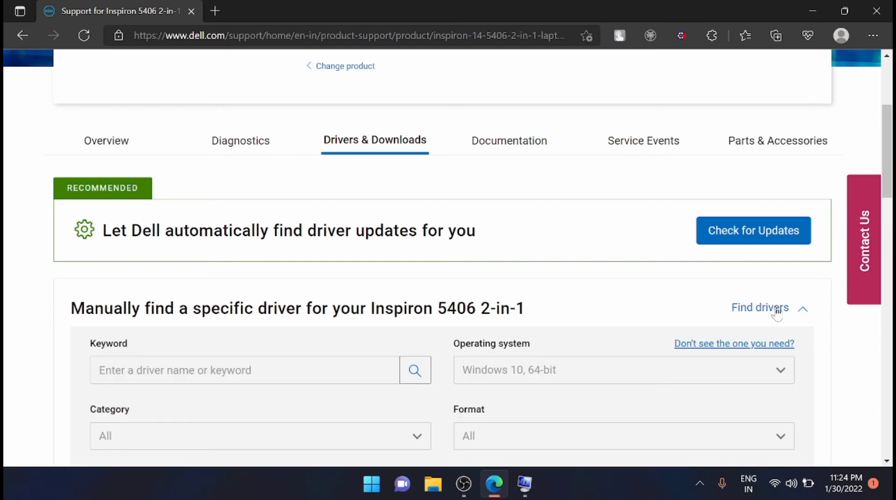
drag(886, 158, 889, 184)
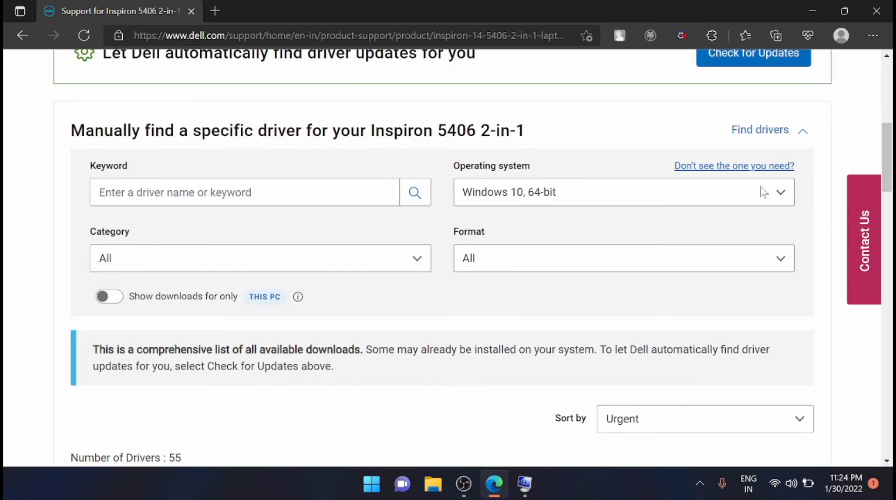
- Filter the downloads to Windows 11 and the BIOS category
click(751, 203)
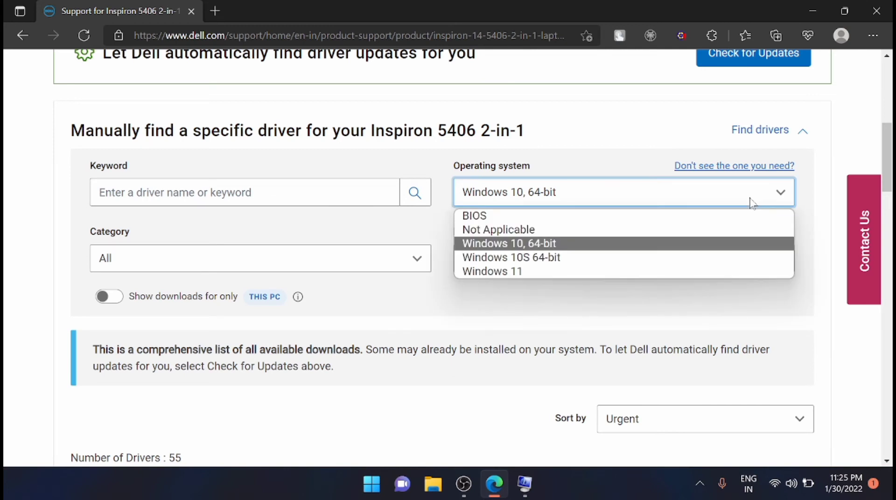
click(547, 273)
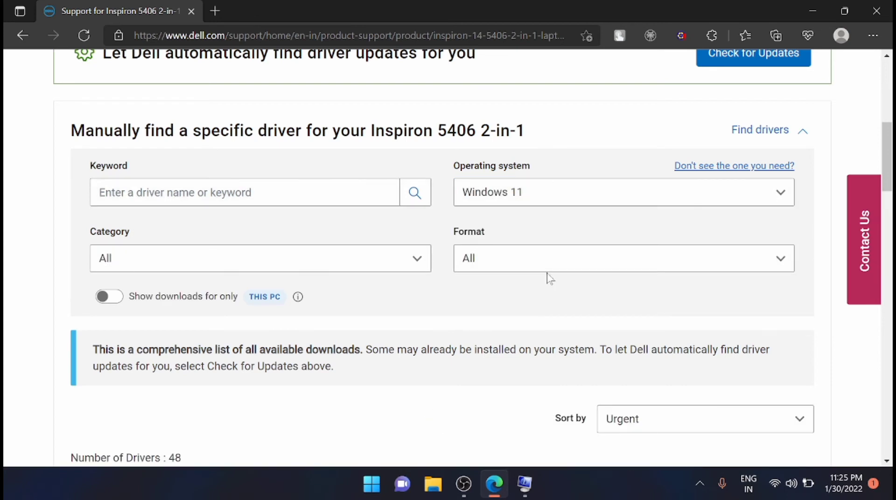
click(385, 265)
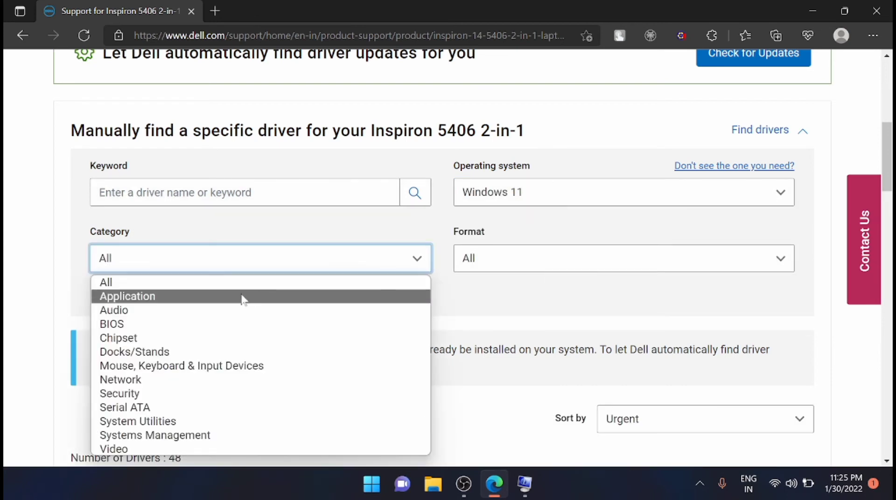
click(143, 326)
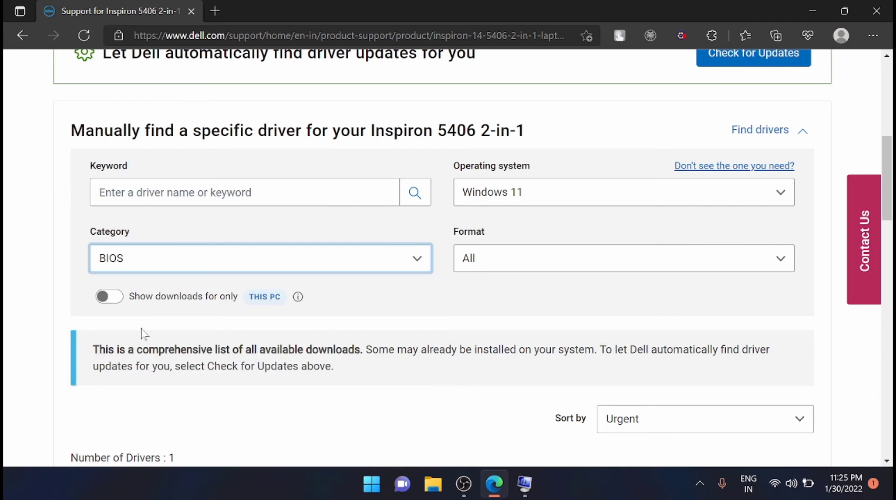
- Scroll down the drivers page to the System BIOS download, Inspiron_5406_1.9.0.exe
scroll(889, 243, down, 5)
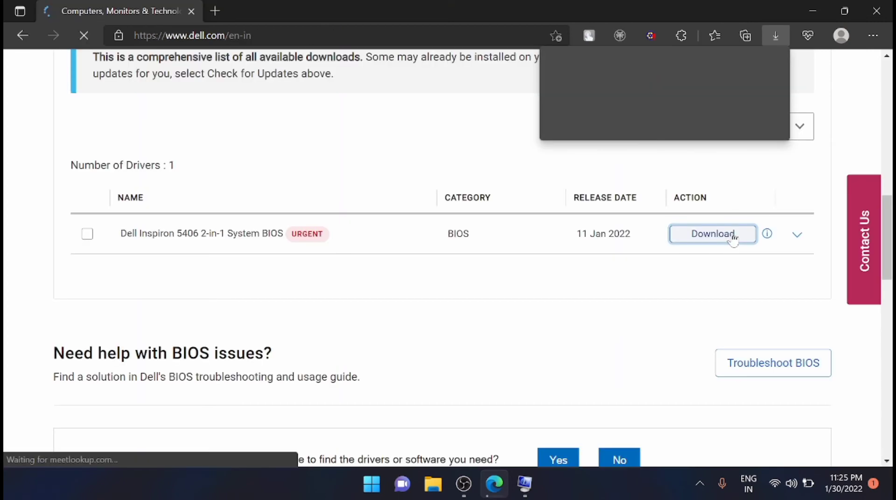
scroll(716, 186, down, 3)
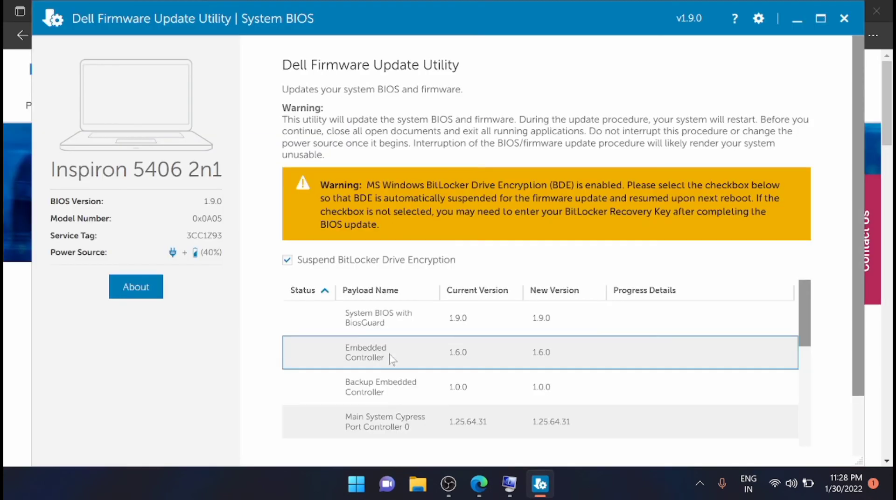
- Review the System BIOS 1.9.0 payload list and start the update so all payloads load
drag(856, 180, 854, 336)
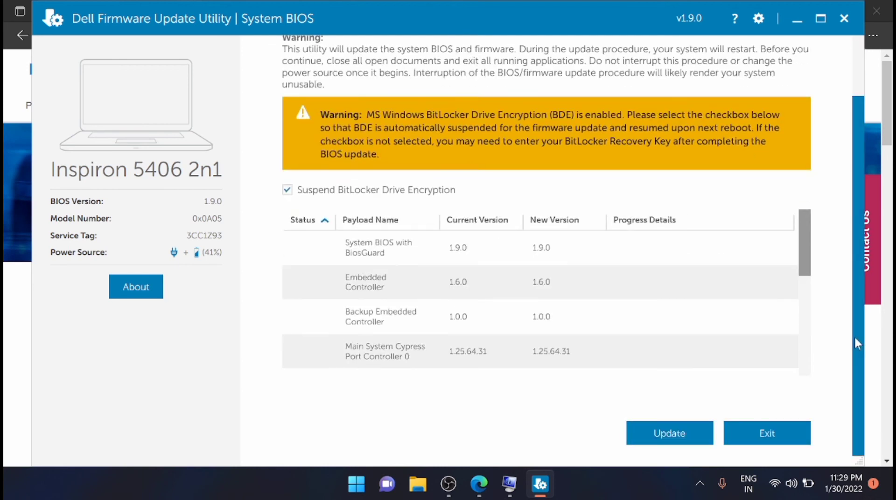
click(669, 435)
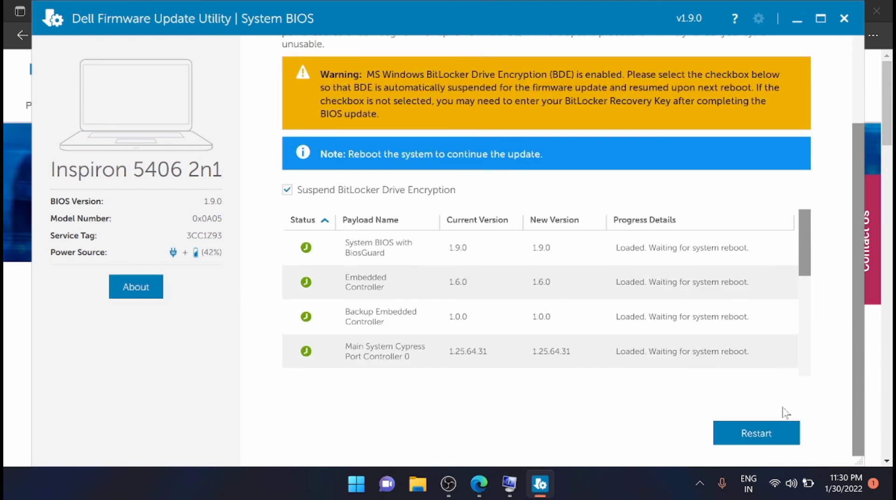
- Restart the computer from the Firmware Update Utility to apply the BIOS update
click(758, 427)
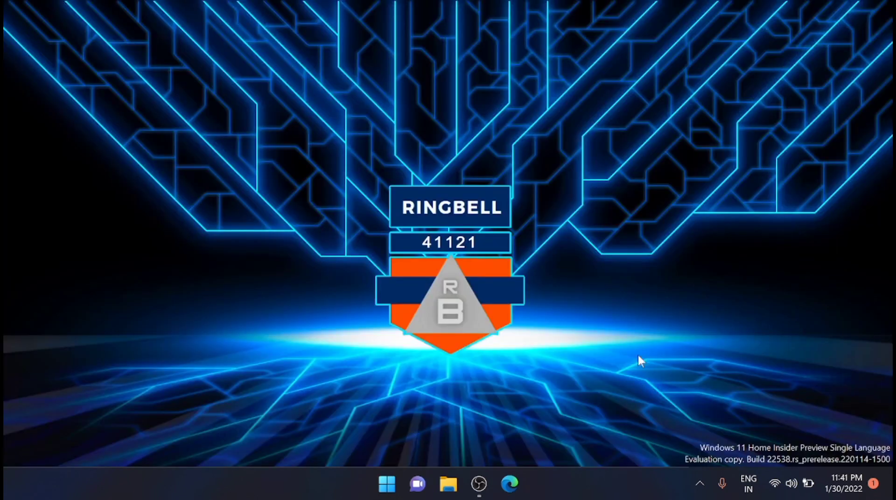